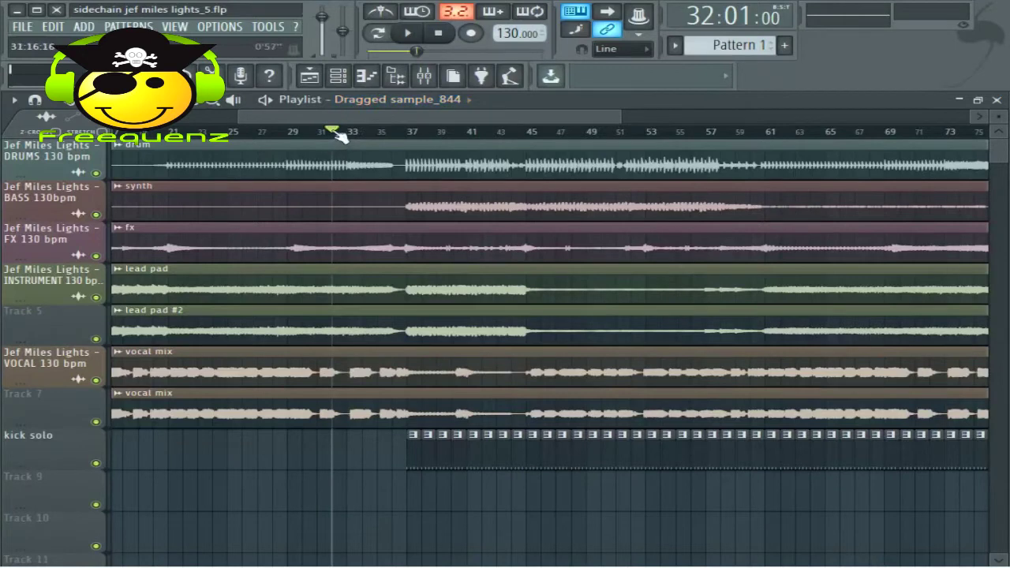
Step: Play the arrangement from bar 32, open the mixer to watch the track levels, and stop playback
scroll(351, 138, "down", 3)
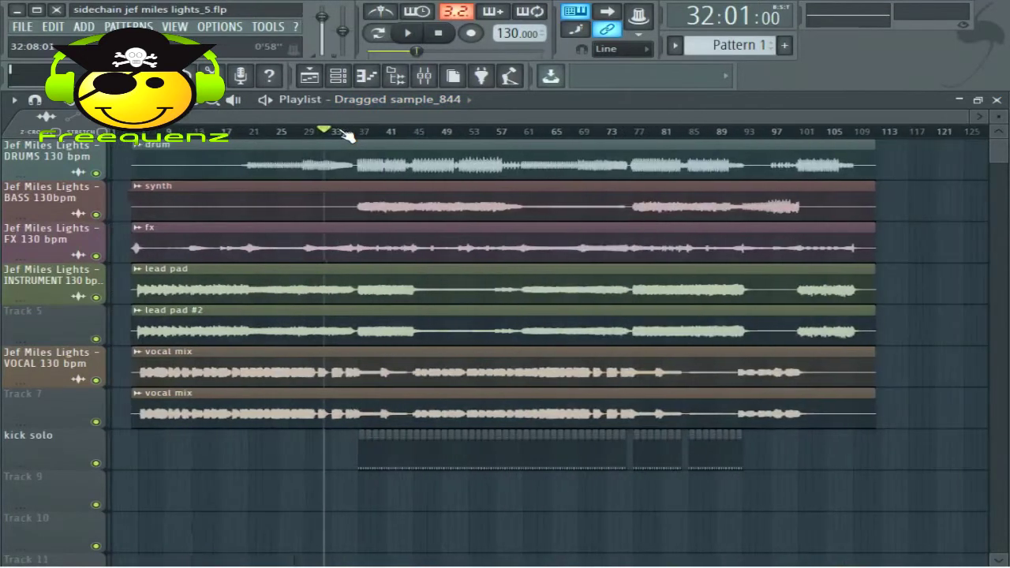
left_click(412, 33)
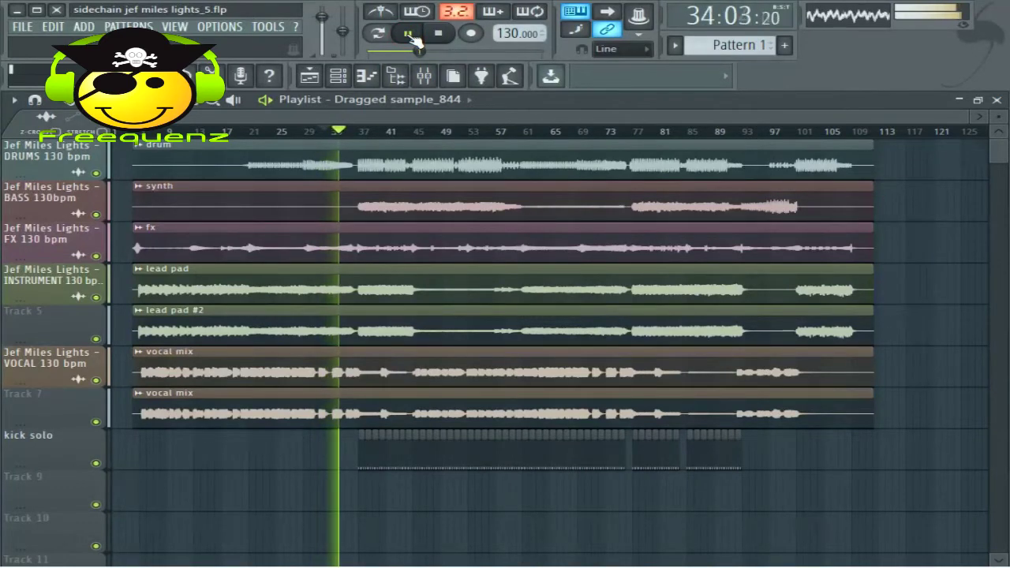
left_click(423, 76)
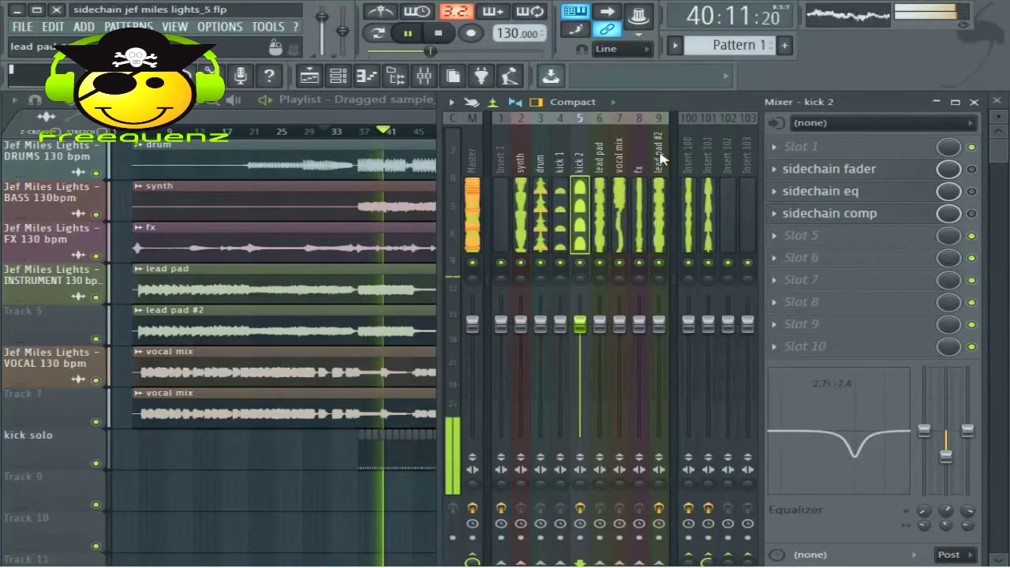
key("space")
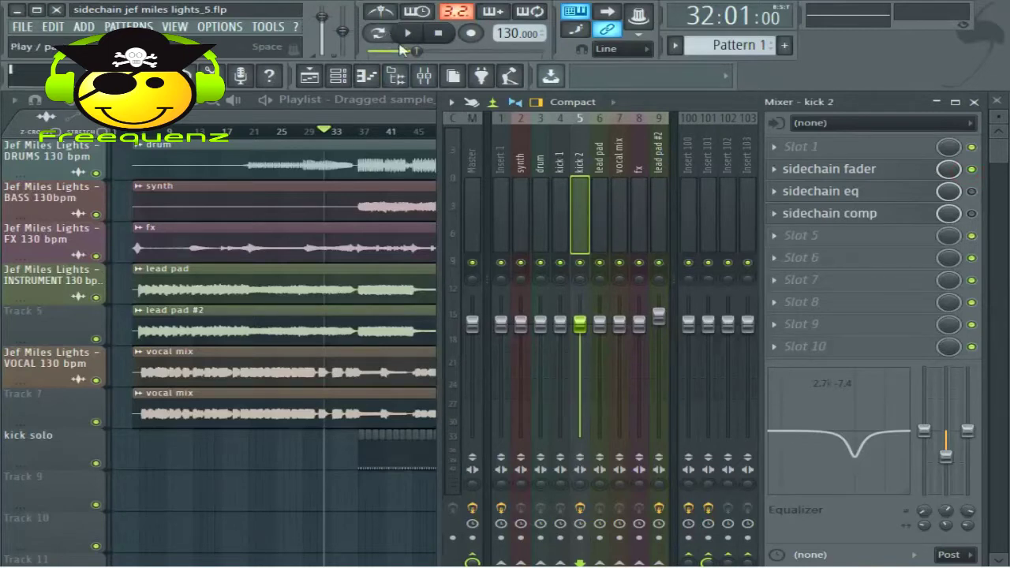
Step: Play the song from bar 32, solo kick 2 and lead pad #2 to examine the lead pad #2 fader's movement, and stop playback
left_click(408, 33)
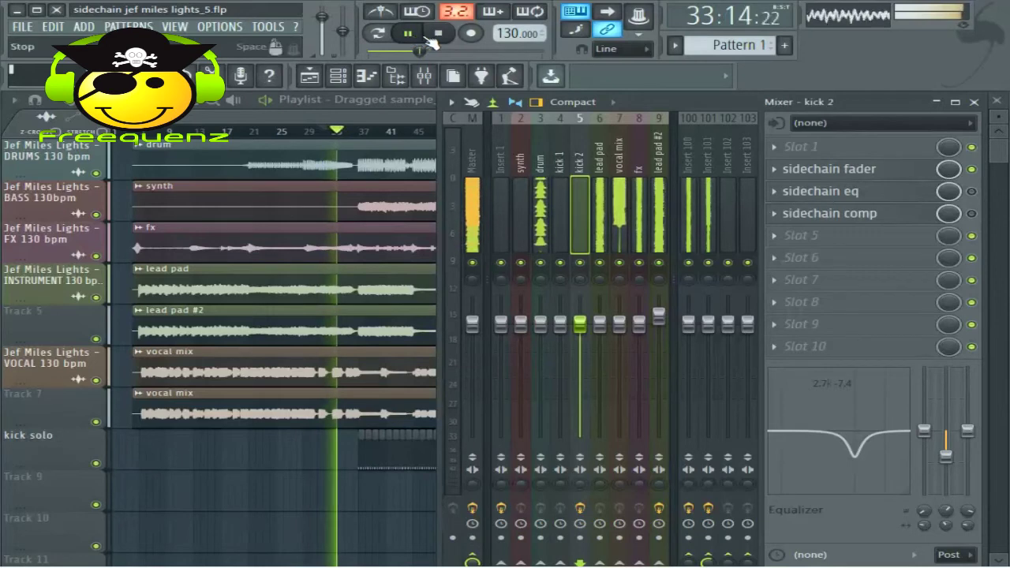
left_click(659, 150)
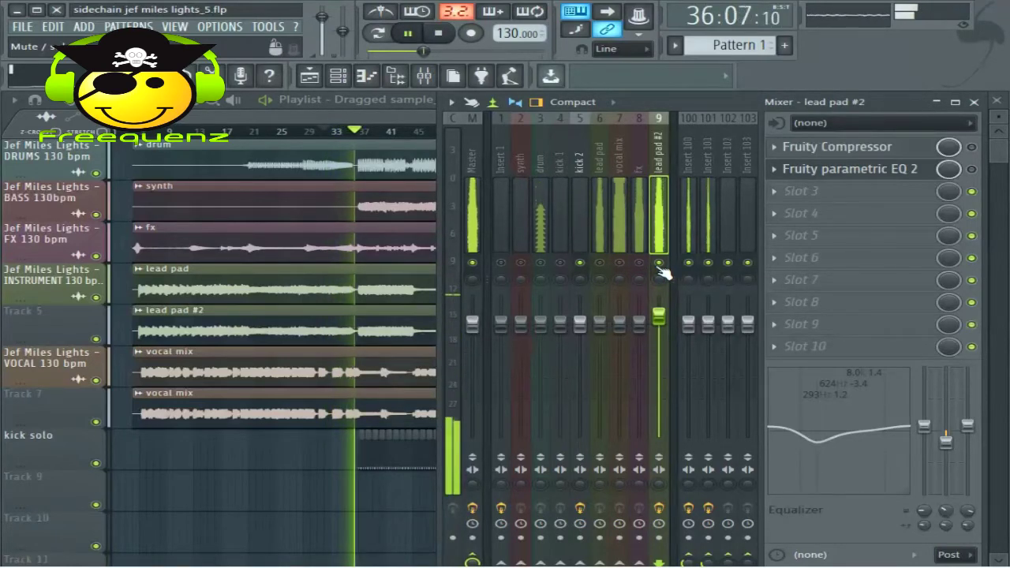
scroll(671, 307, "down", 6)
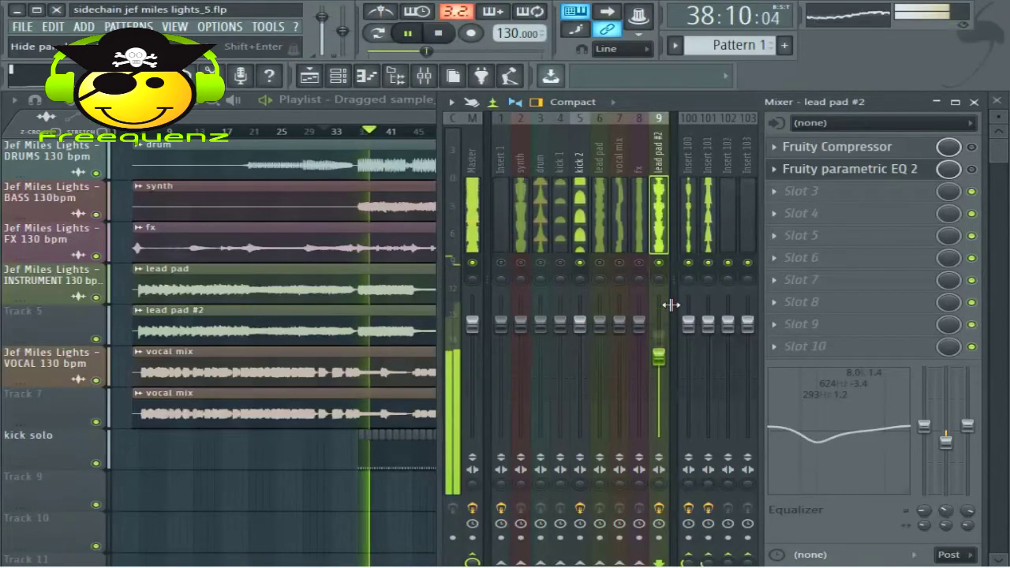
scroll(671, 305, "up", 3)
scroll(669, 306, "up", 3)
scroll(663, 270, "down", 6)
scroll(663, 270, "up", 6)
key("space")
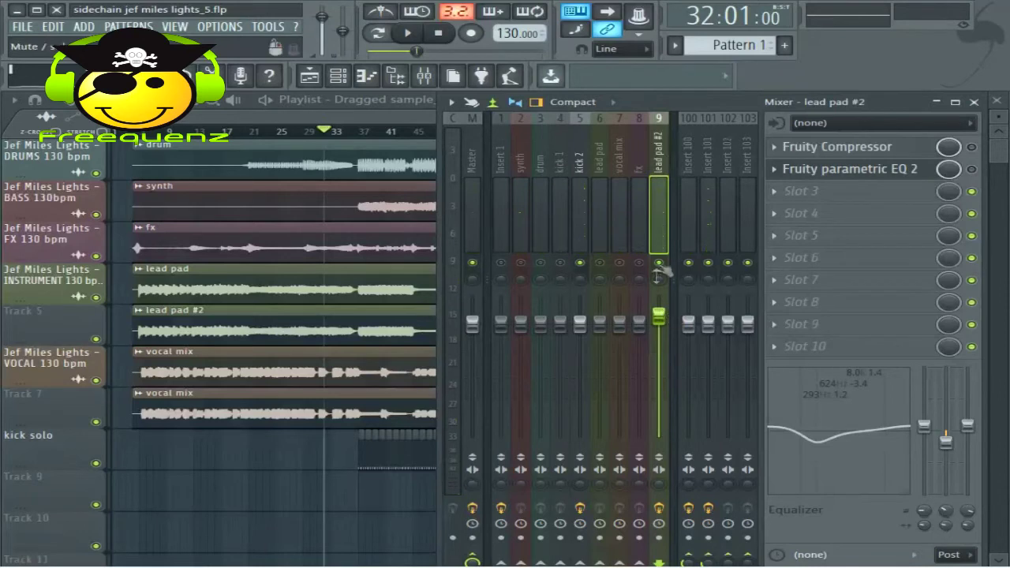
Step: Clear the solo on kick 2 and lead pad #2 and reset the lead pad #2 fader to 100%
right_click(660, 264)
right_click(666, 318)
left_click(688, 323)
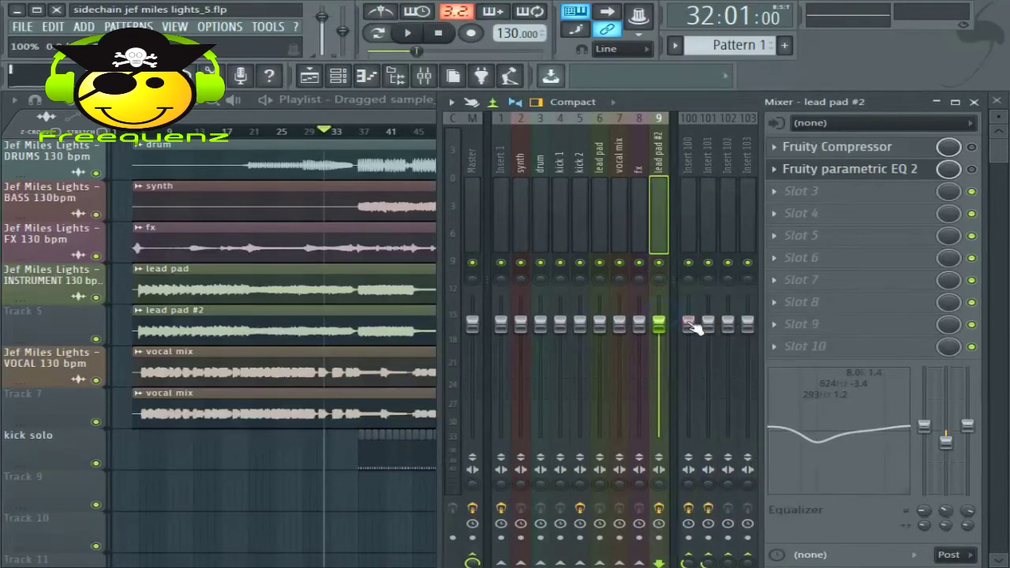
Step: Switch kick 2 from sidechain fader to sidechain comp, and enable and open the Fruity Compressor on lead pad #2
left_click(582, 161)
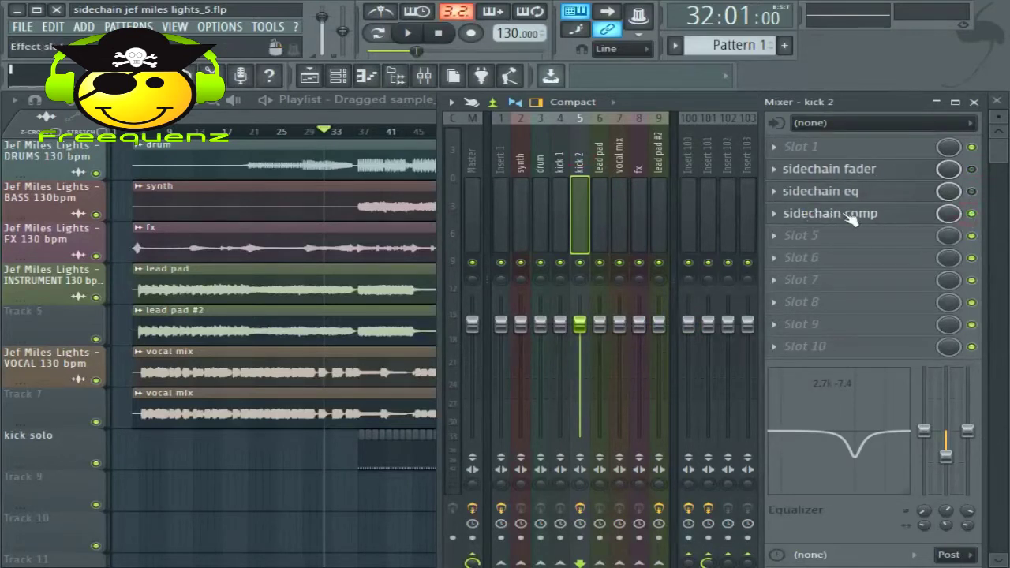
left_click(659, 170)
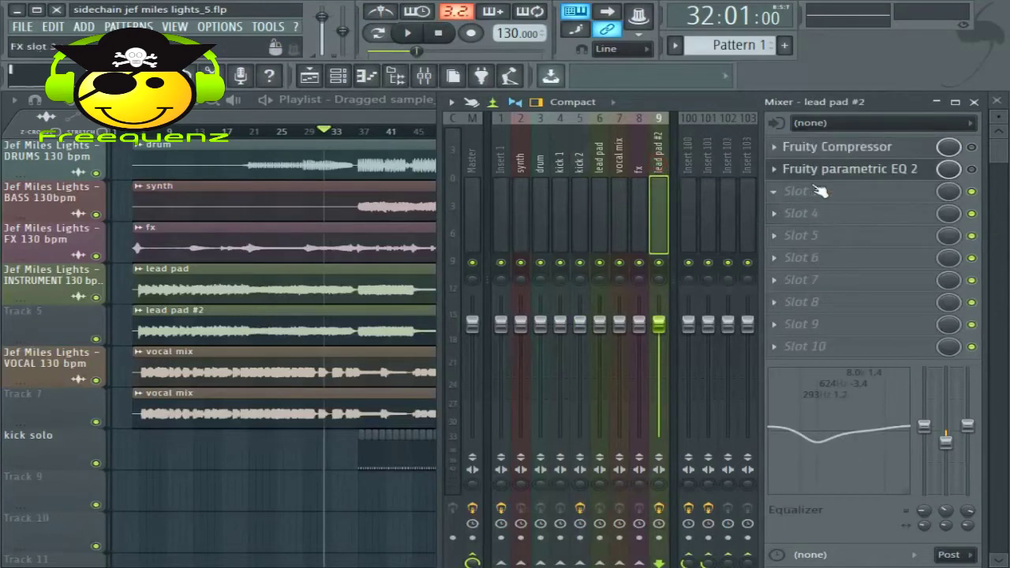
left_click(871, 150)
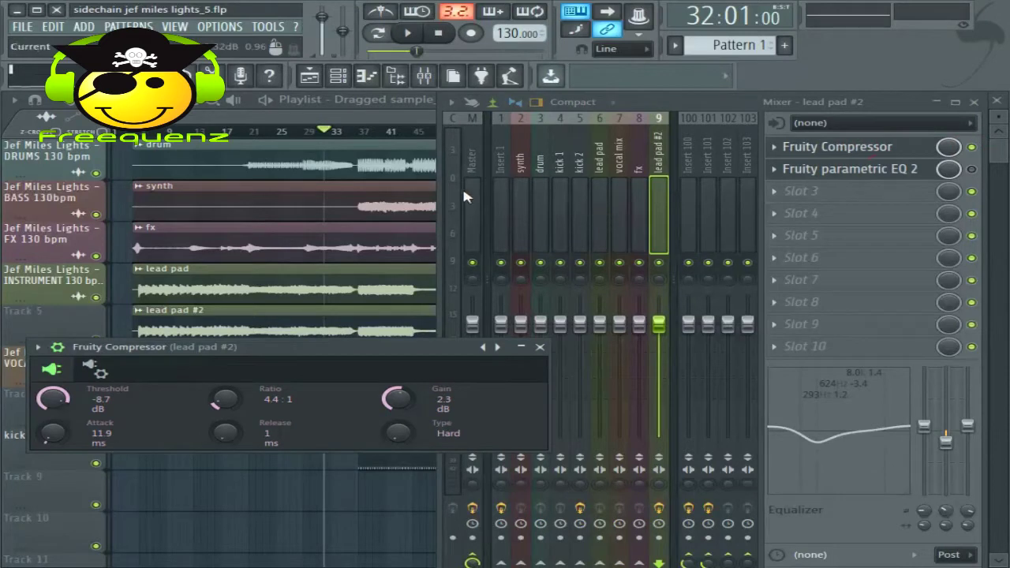
Step: Play the full mix from bar 32 to examine the Gain of lead pad #2's Fruity Compressor, and stop playback
left_click(410, 35)
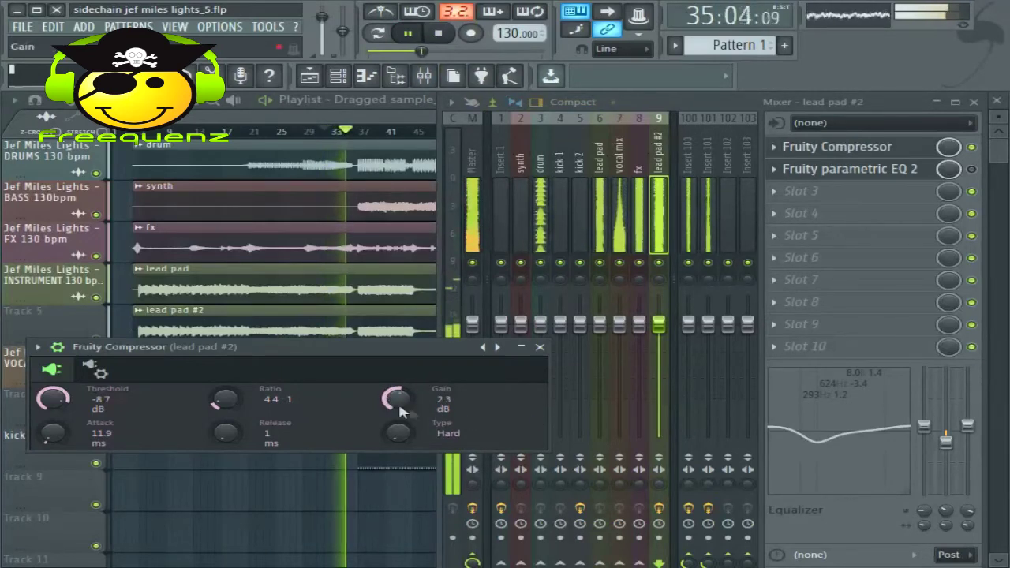
scroll(381, 405, "down", 5)
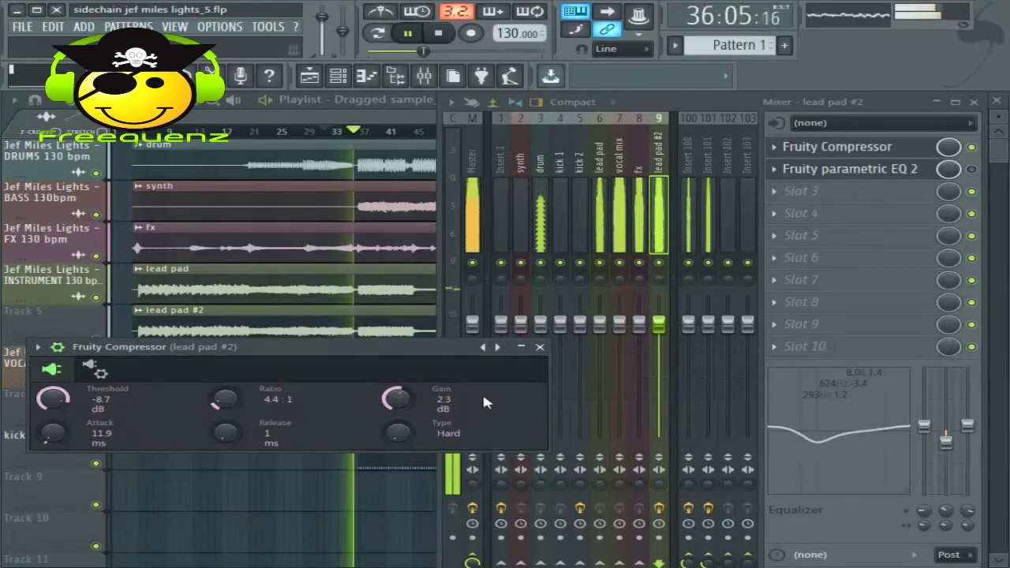
key("ctrl+z")
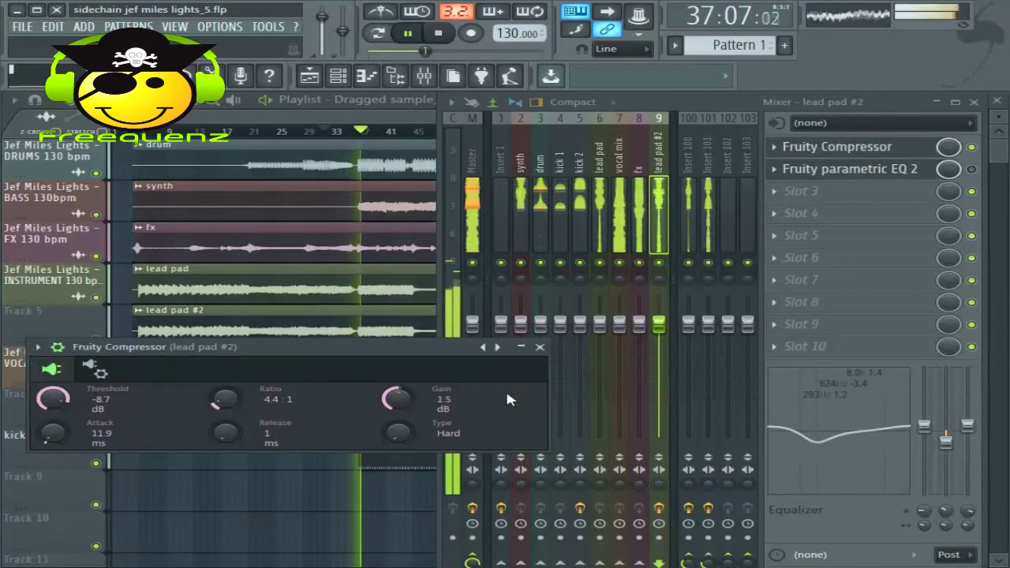
key("ctrl+alt+z")
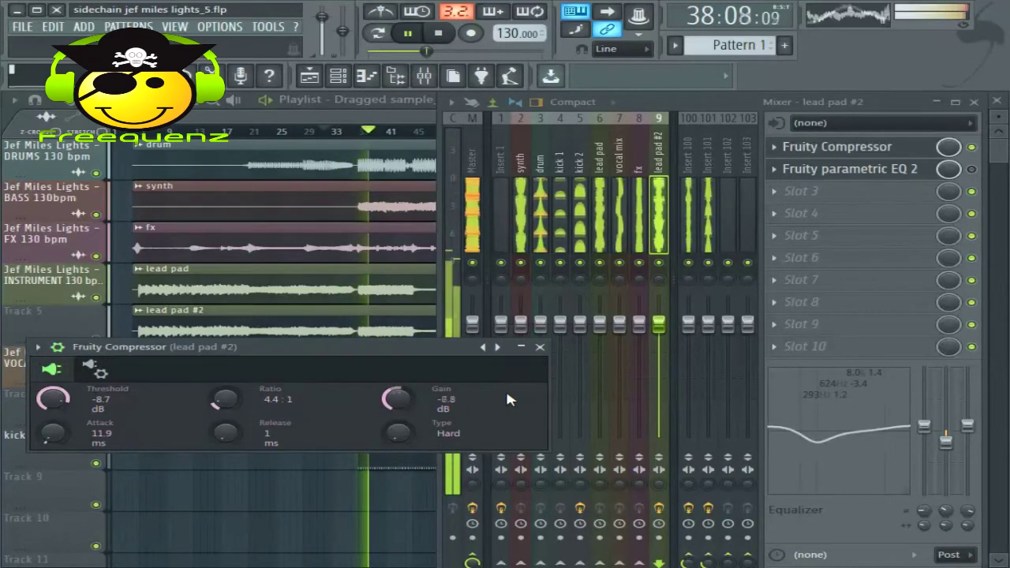
key("ctrl+alt+z")
key("ctrl+alt+z")
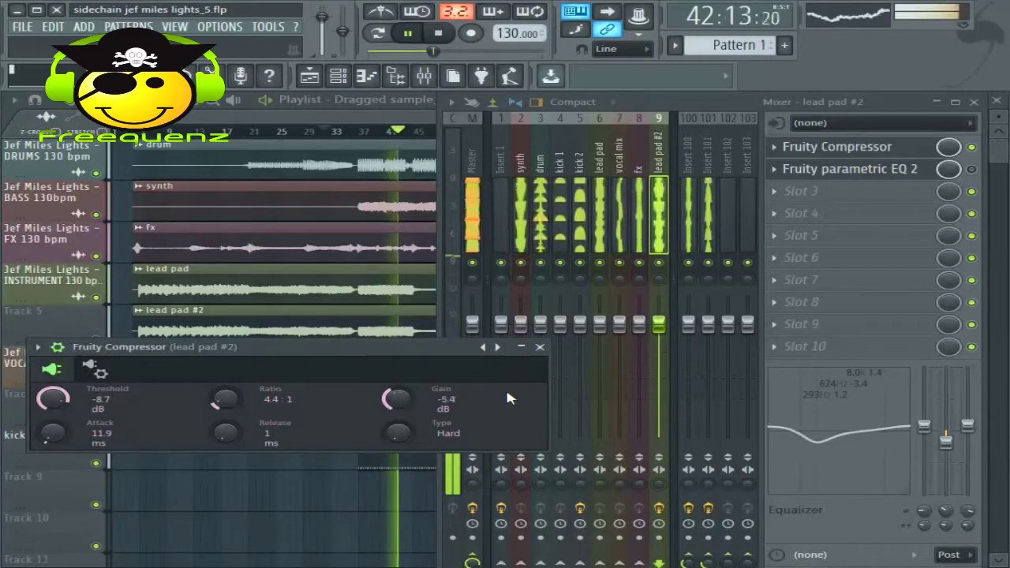
key("ctrl+alt+z")
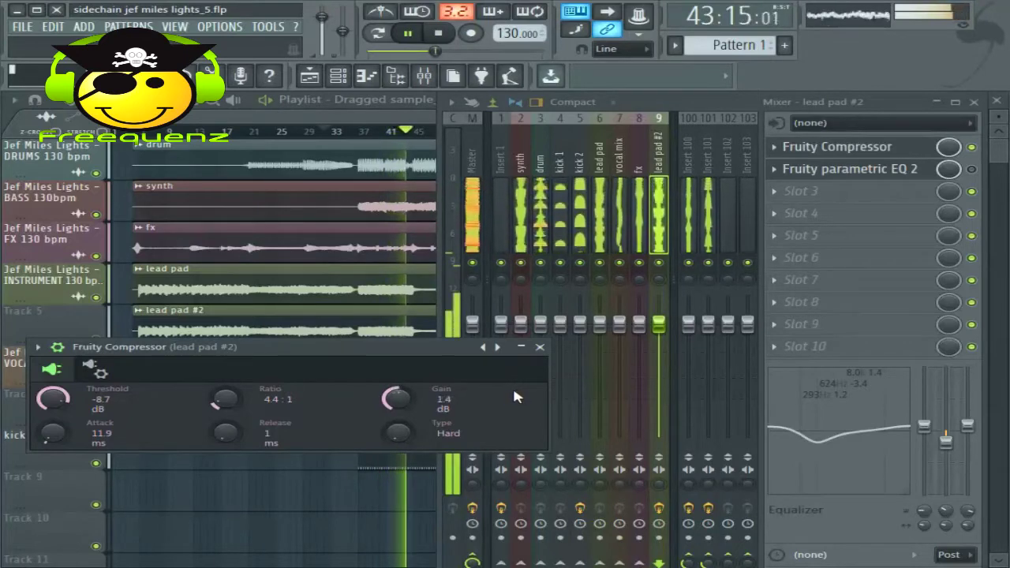
key("ctrl+alt+z")
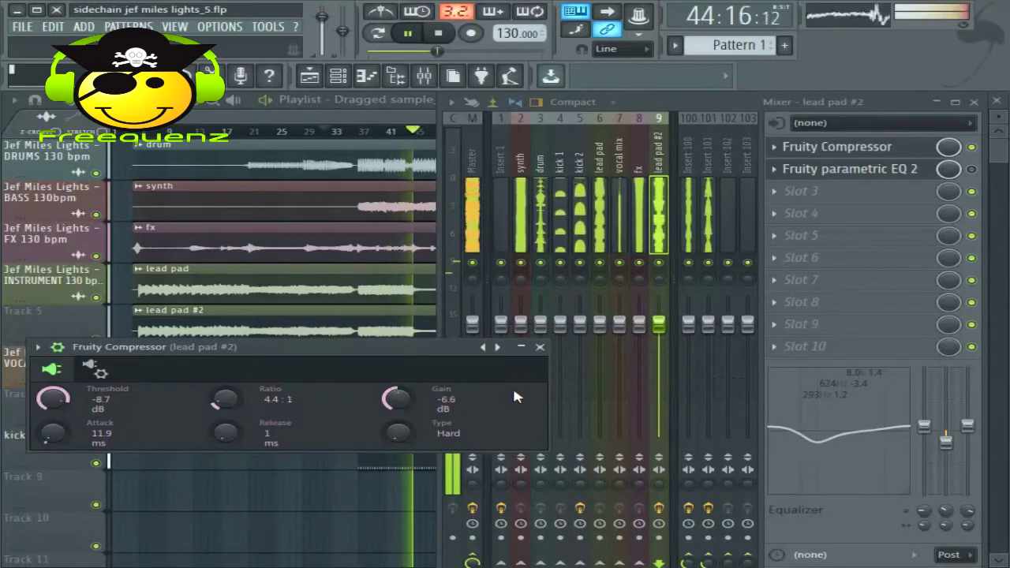
key("space")
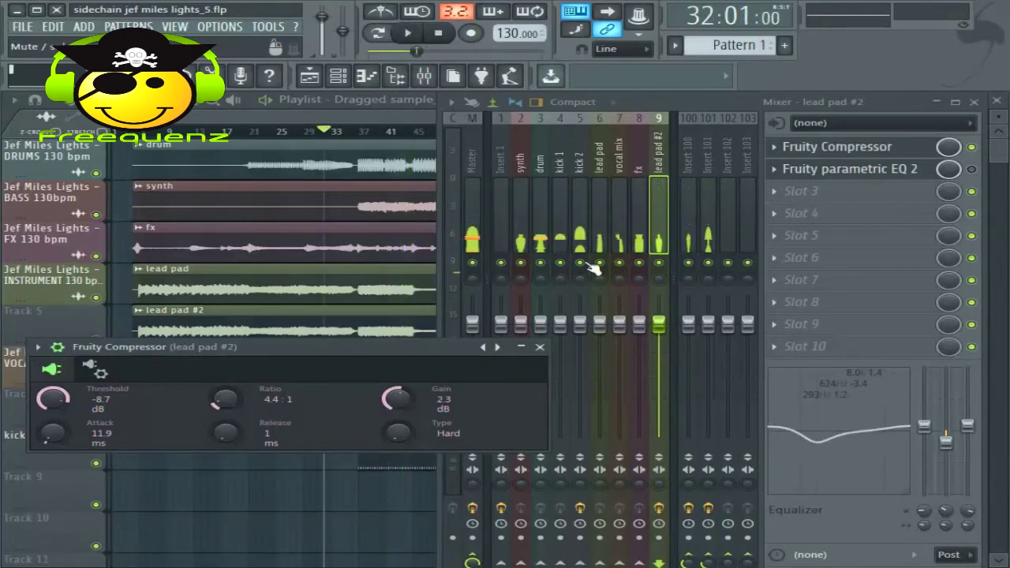
Step: Solo kick 2 and lead pad #2, play them to compare the compressor's Gain movement with the kick, and stop playback
left_click(590, 272)
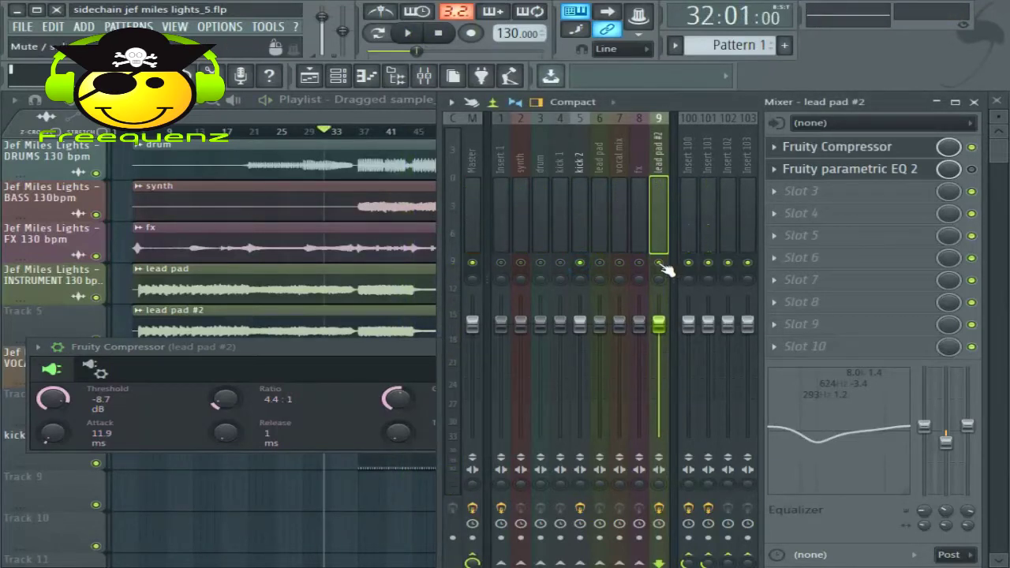
key("space")
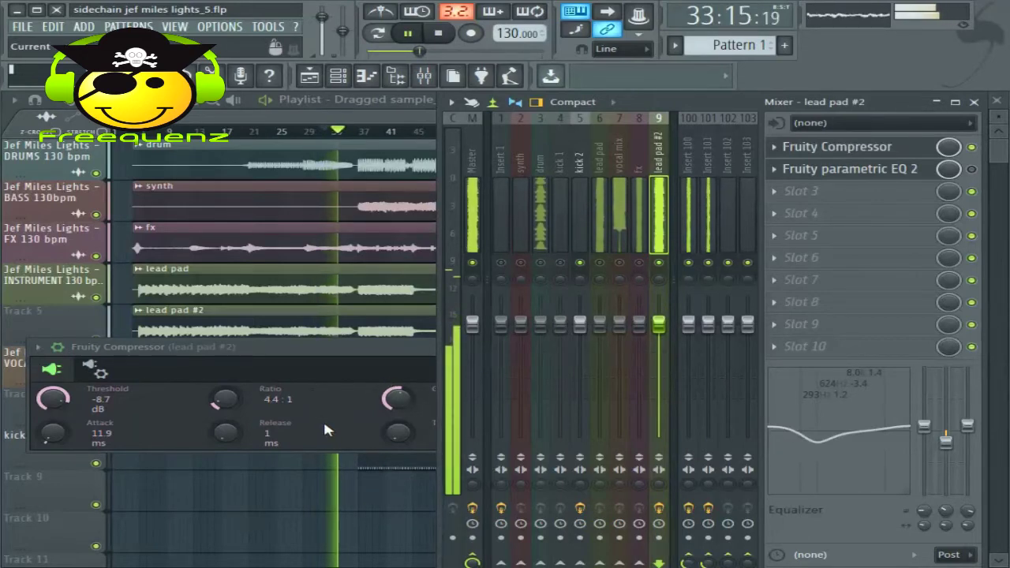
left_click(377, 347)
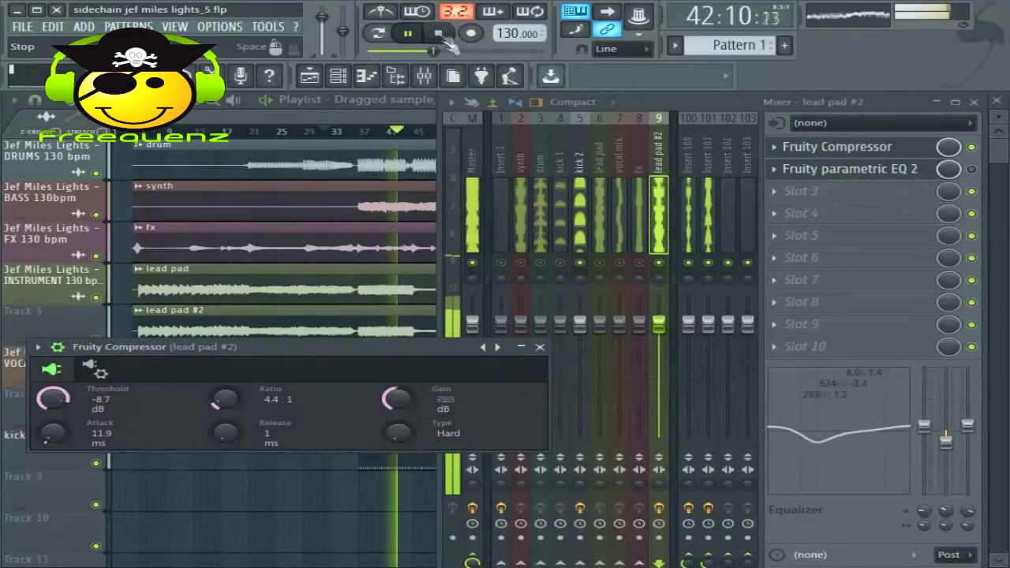
key("space")
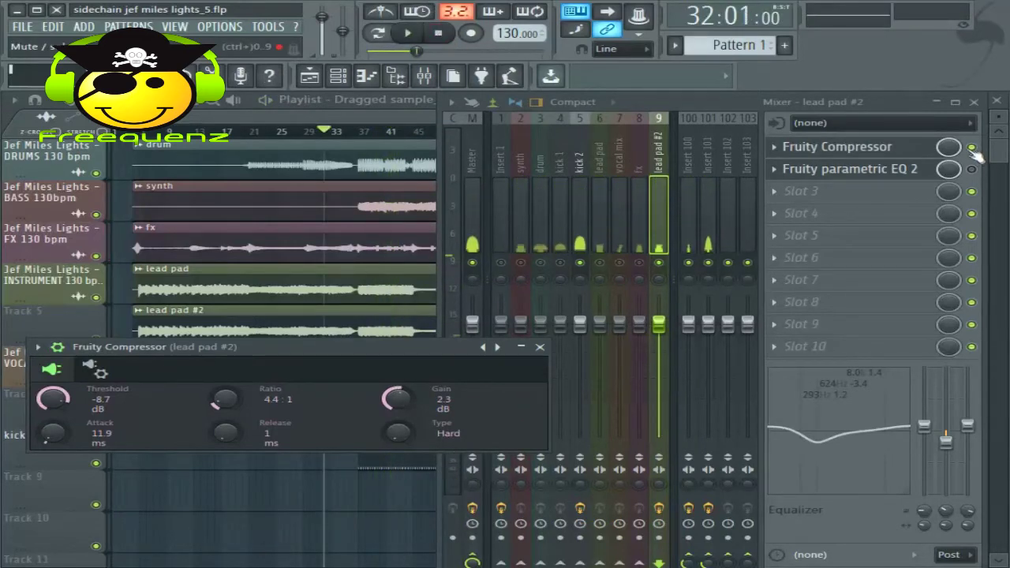
Step: Swap the compressor for Fruity parametric EQ 2 on lead pad #2, clear the solo, and switch kick 2 from sidechain comp to sidechain eq
left_click(972, 148)
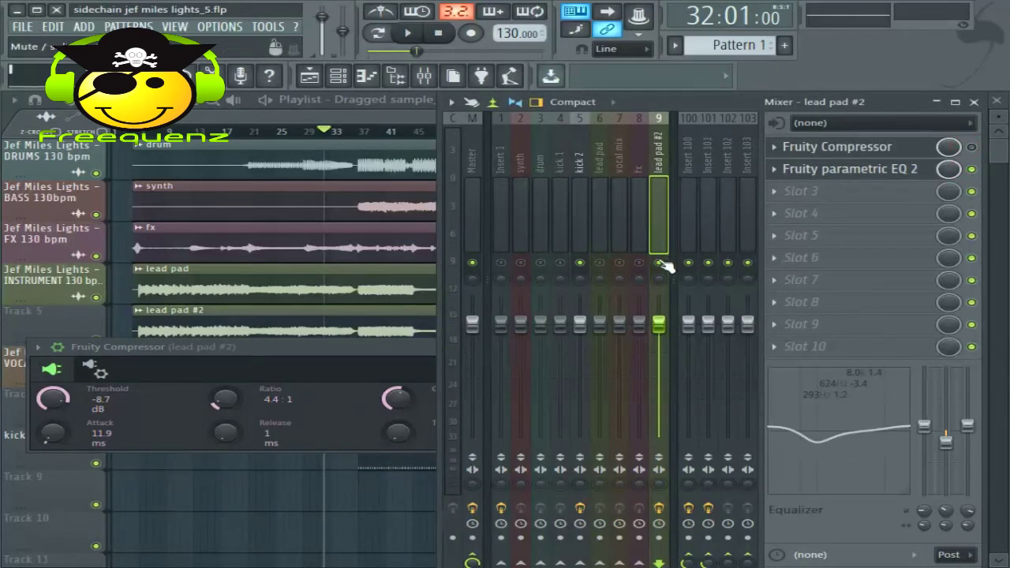
right_click(584, 263)
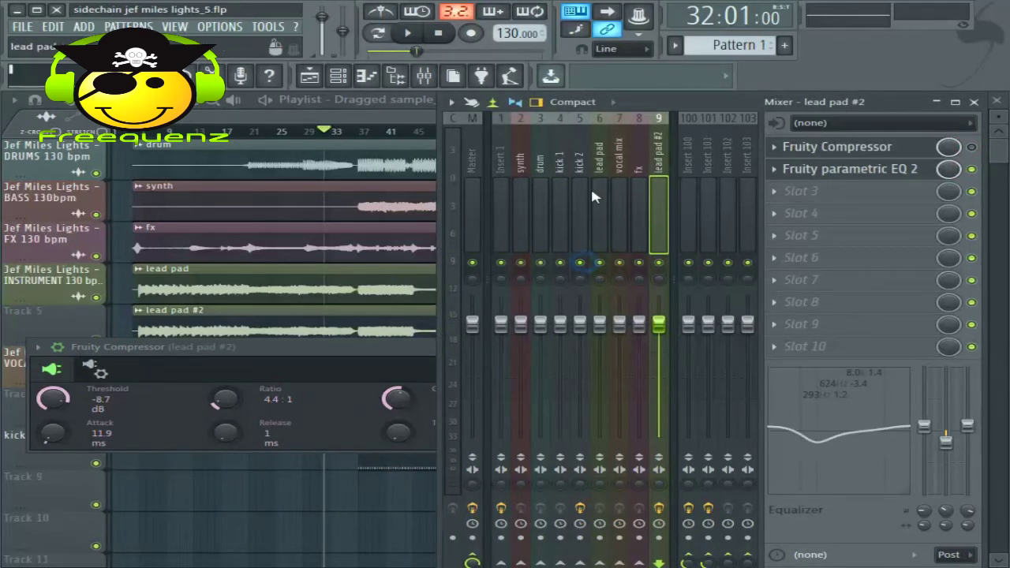
left_click(582, 161)
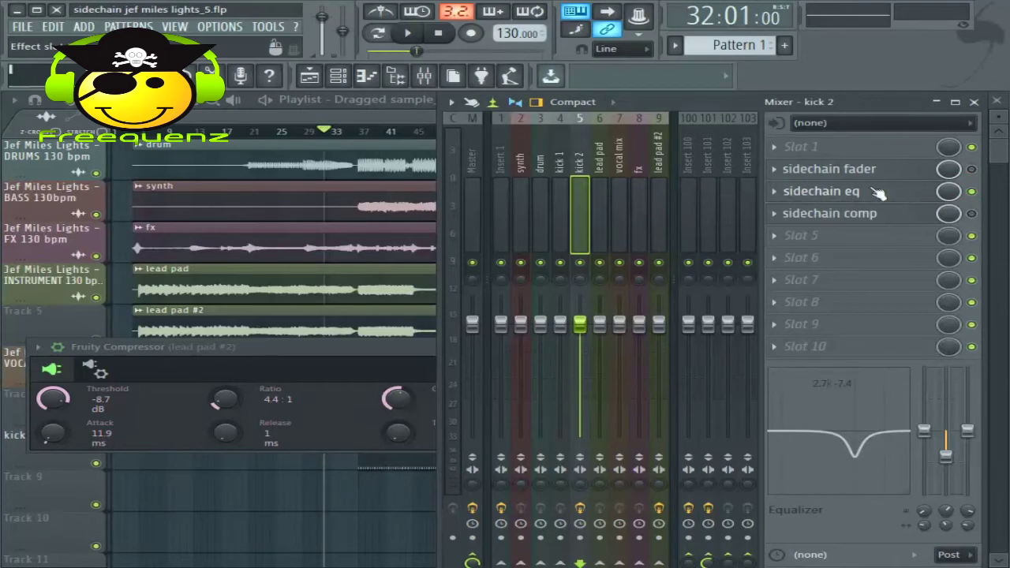
Step: Close the Fruity Compressor, open Fruity parametric EQ 2 on lead pad #2, and reset its band 3
left_click(419, 348)
left_click(542, 348)
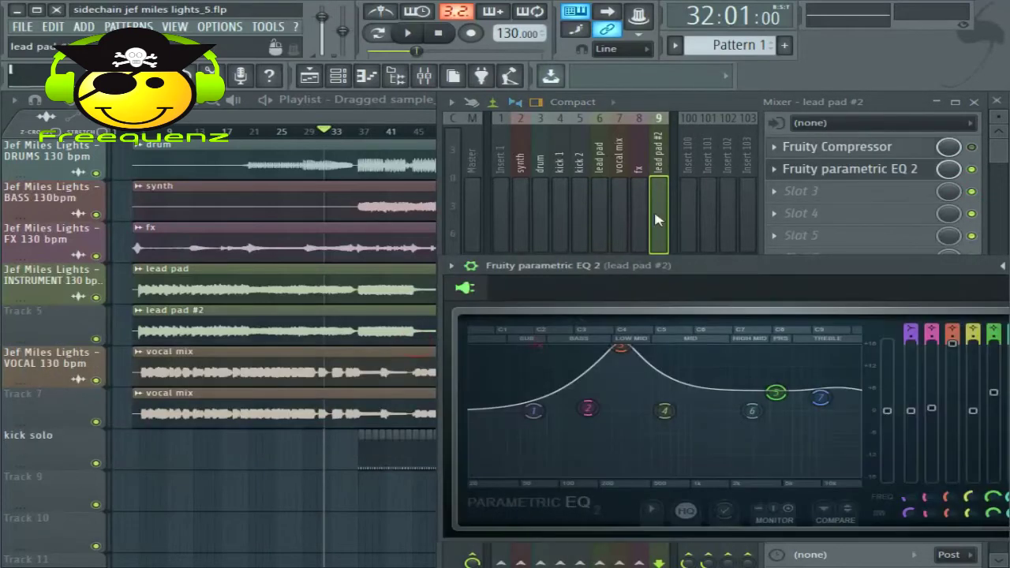
right_click(629, 335)
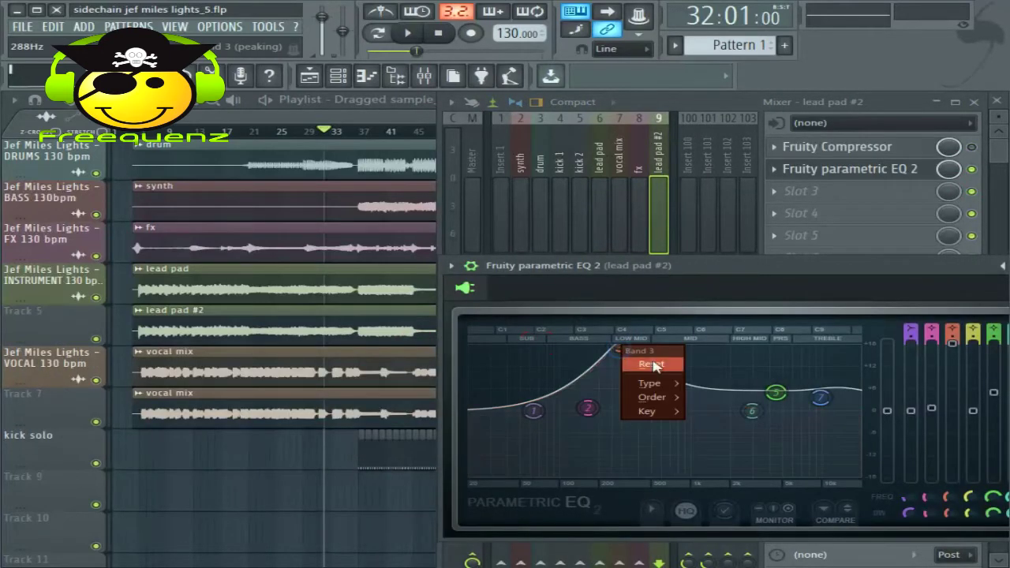
left_click(652, 362)
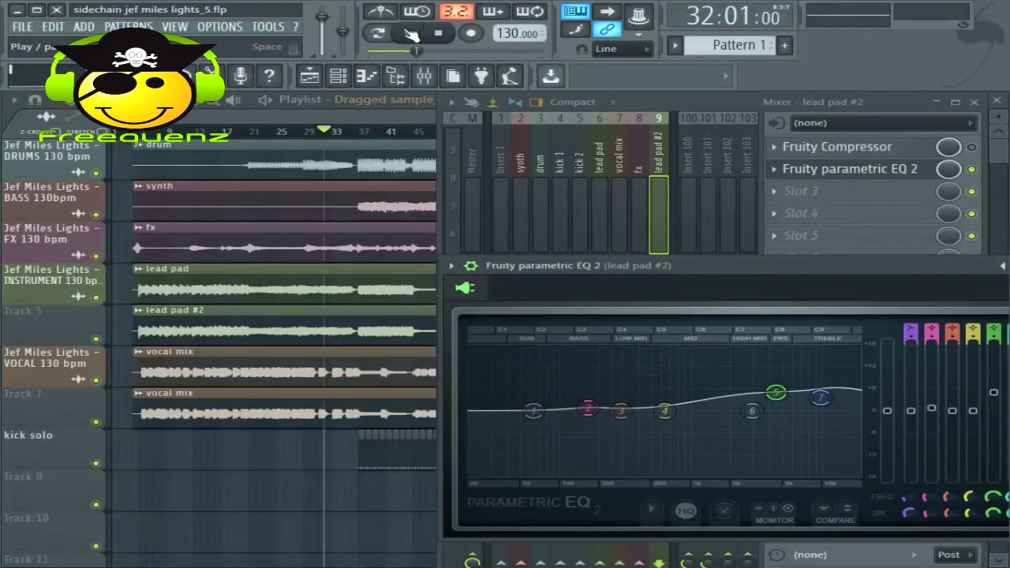
Step: Play the song from bar 32 and move the Fruity parametric EQ 2 window clear of the mixer's level meters
left_click(408, 33)
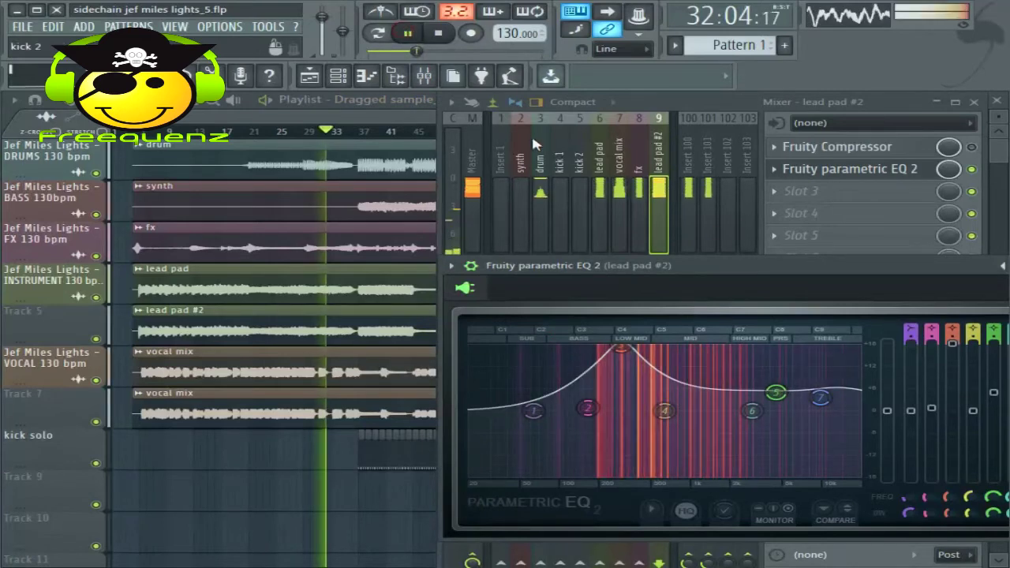
left_click_drag(743, 267, 530, 306)
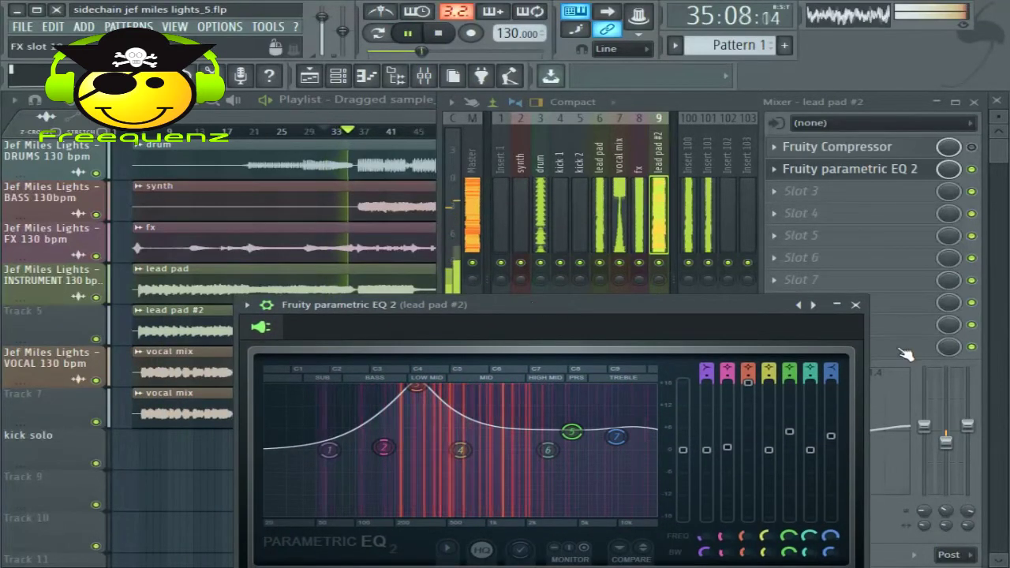